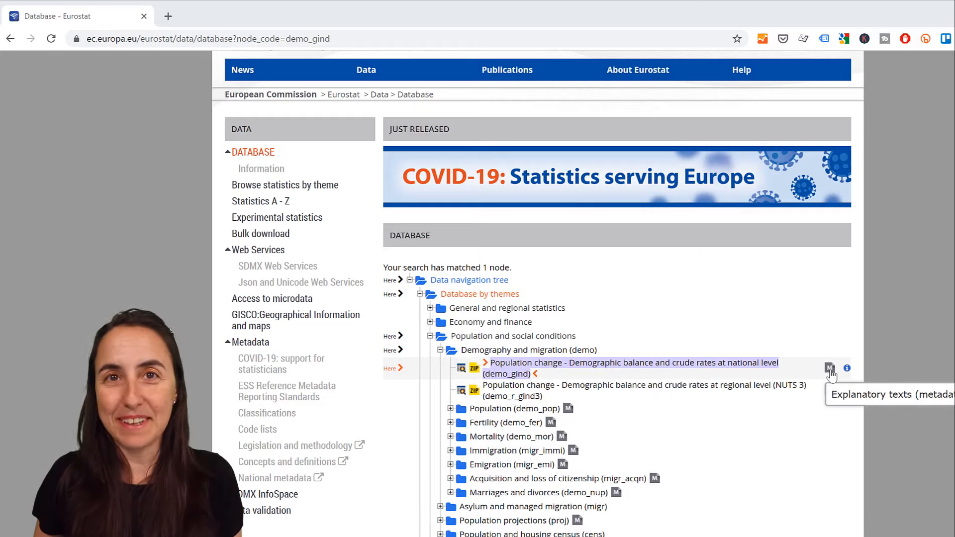
- Copy the zip download link of the national-level demo_gind dataset and switch to the Power Query Editor
right_click(475, 374)
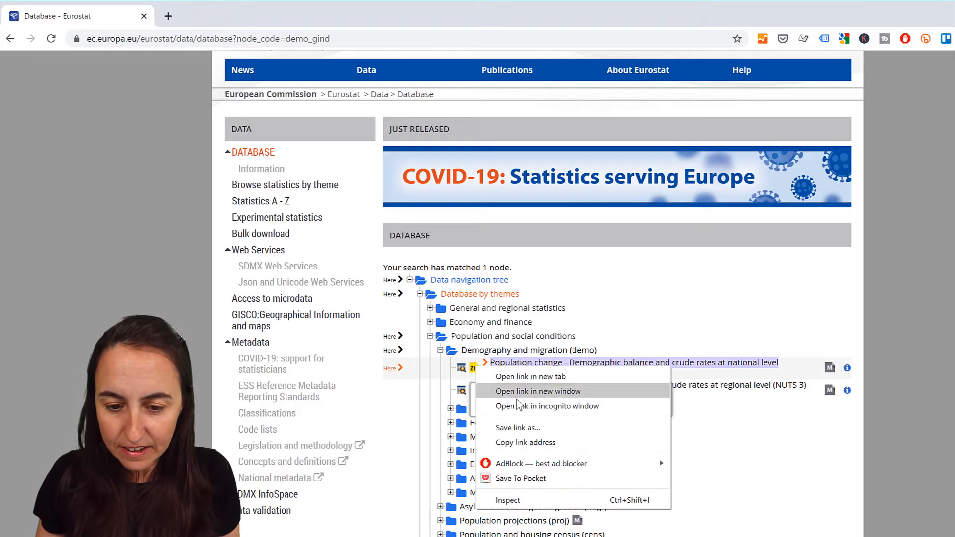
left_click(532, 442)
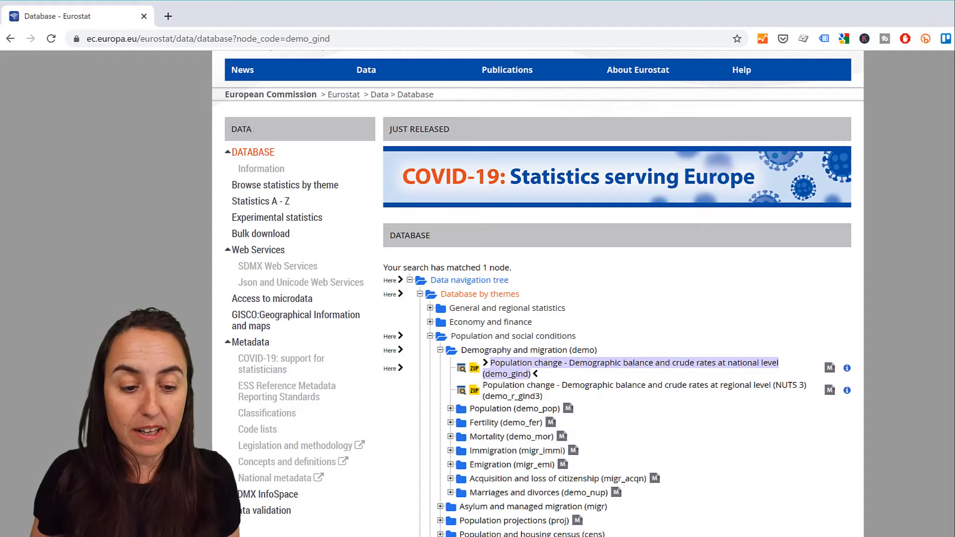
left_click(138, 536)
left_click(139, 507)
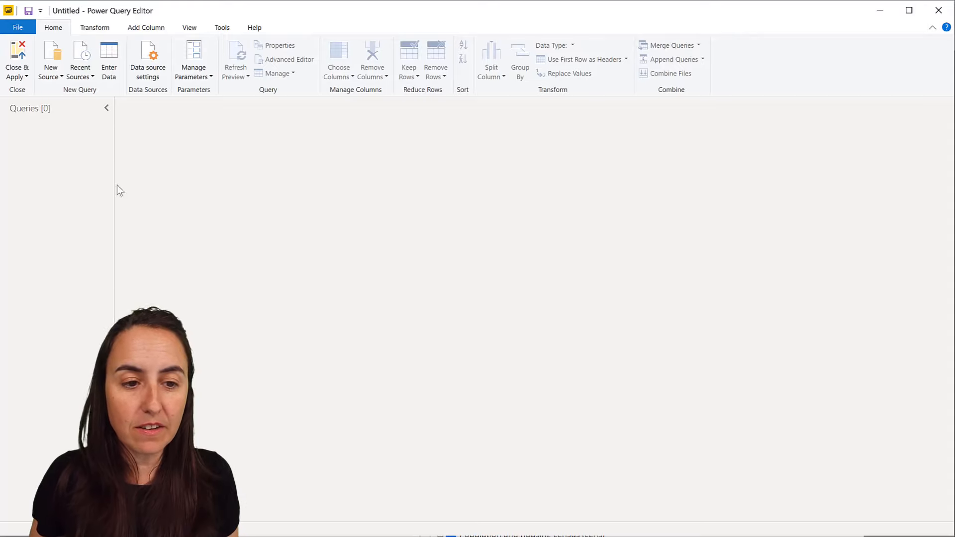
- Create a new query from a web source, using the copied demo_gind.tsv.gz link as its URL
left_click(50, 74)
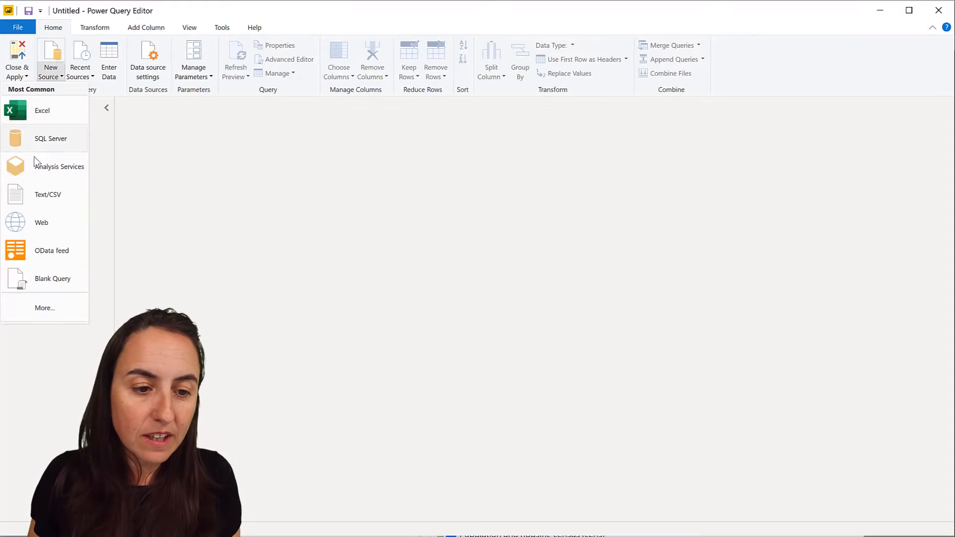
left_click(41, 222)
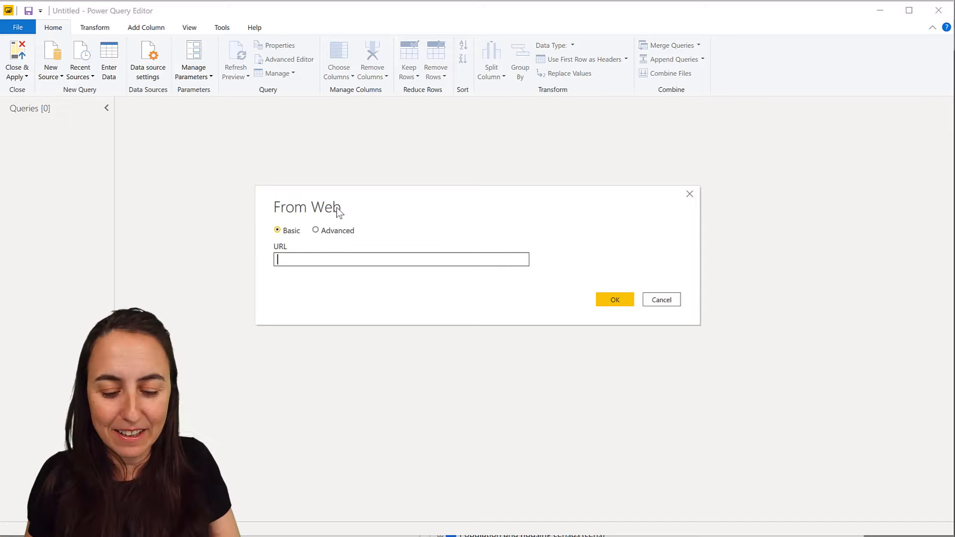
key("ctrl+v")
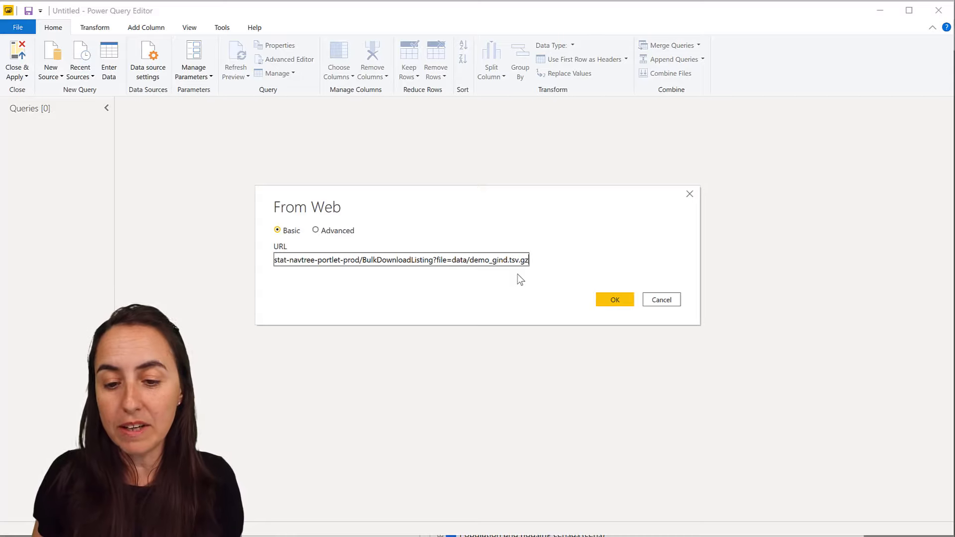
left_click(616, 300)
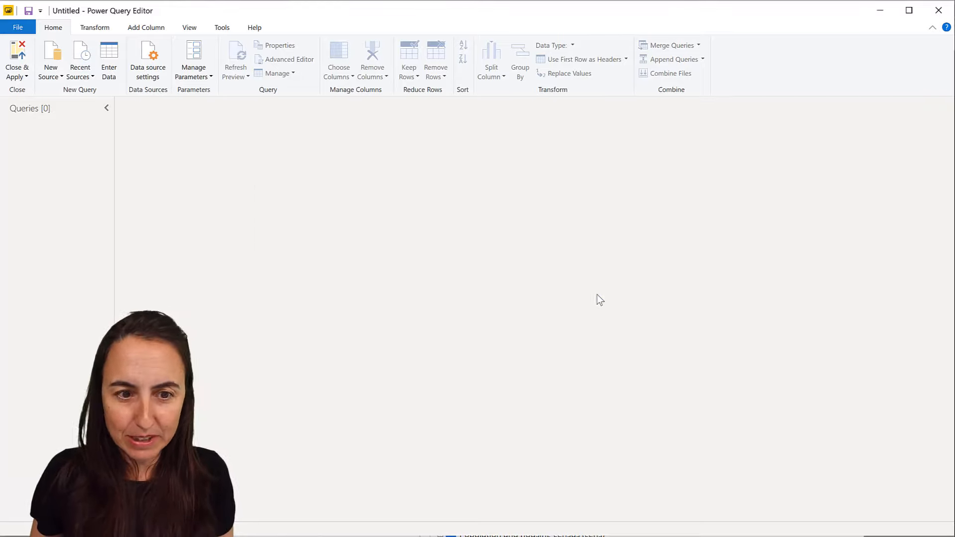
- Try to open the still-compressed ec.europa.eu file as a CSV document
left_click(150, 149)
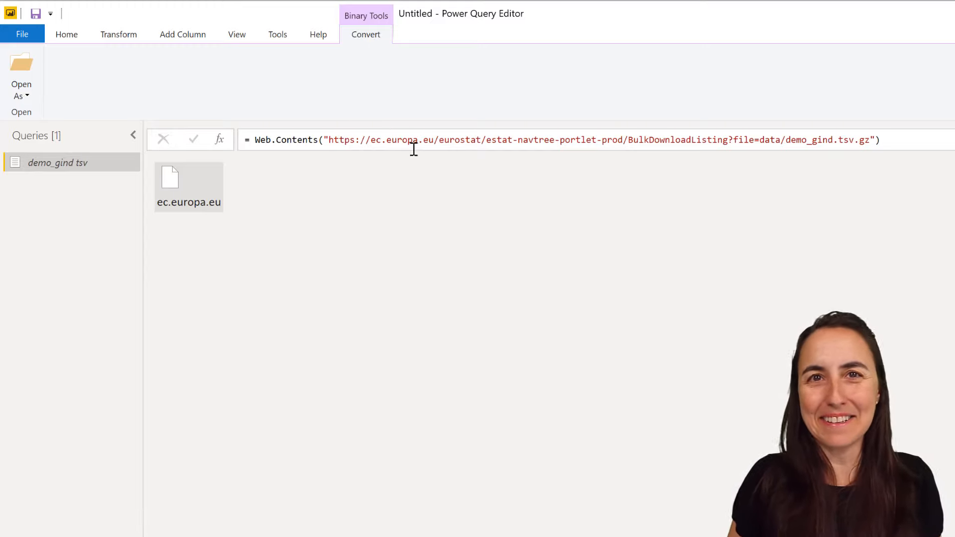
left_click(21, 94)
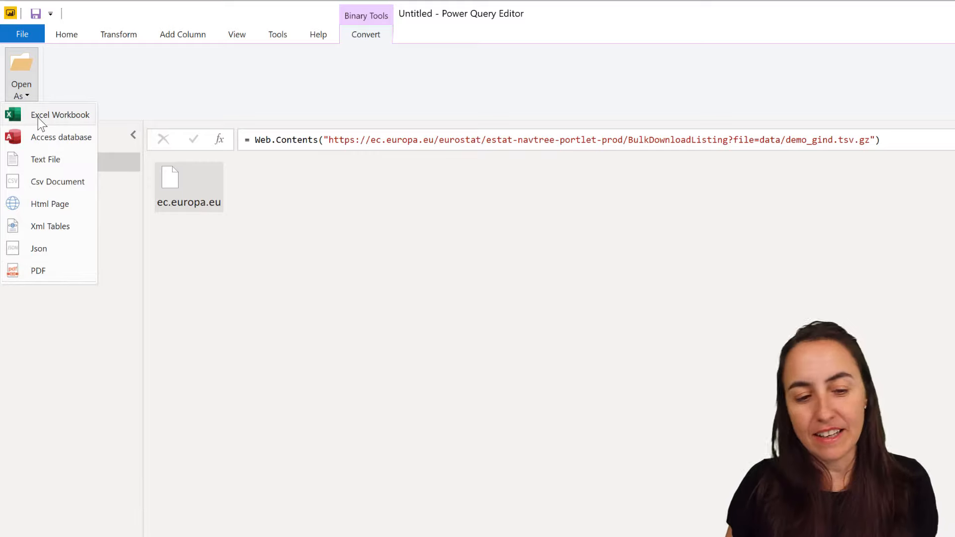
left_click(64, 191)
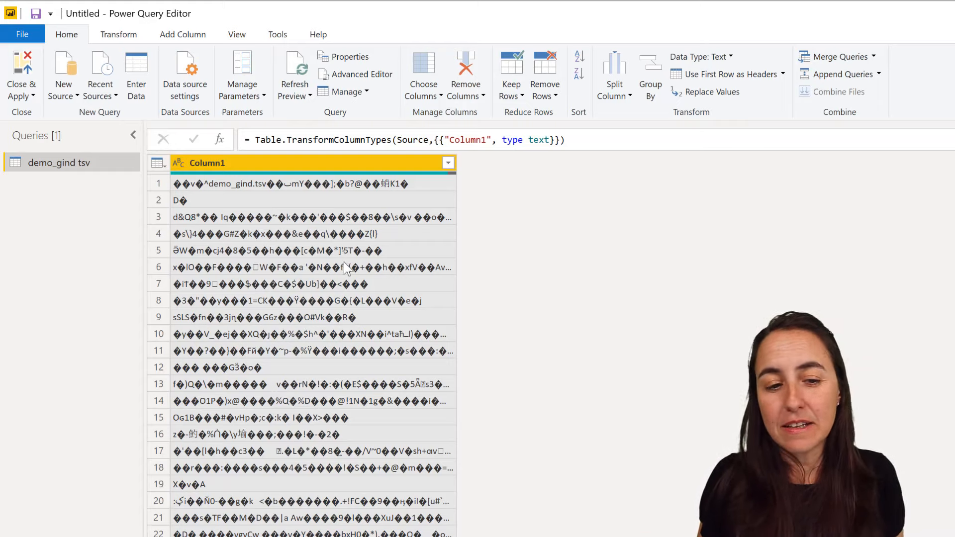
- Reduce the demo_gind tsv query code to the bare Web.Contents source line, ending with in and Source
left_click(361, 74)
key("BackSpace")
key("Return")
type("in")
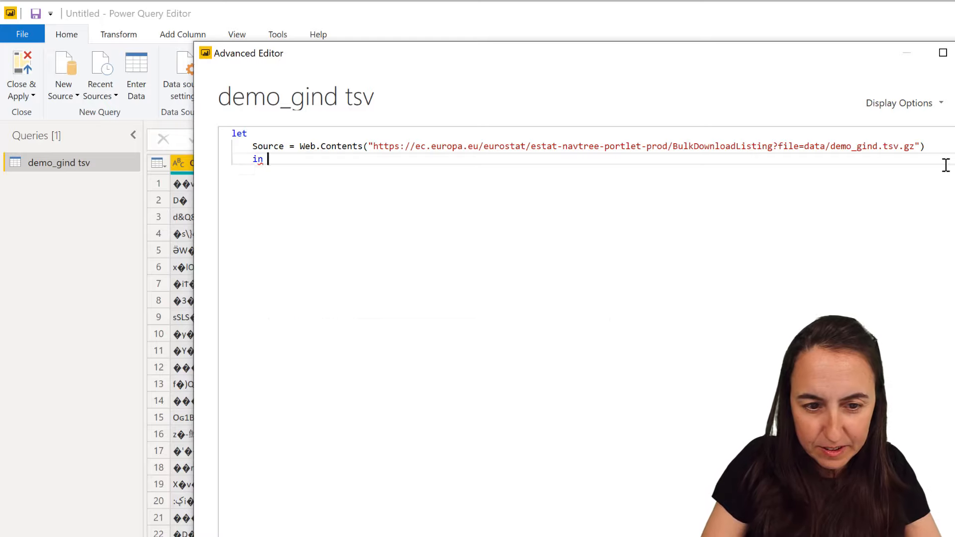
key("Return")
type("source")
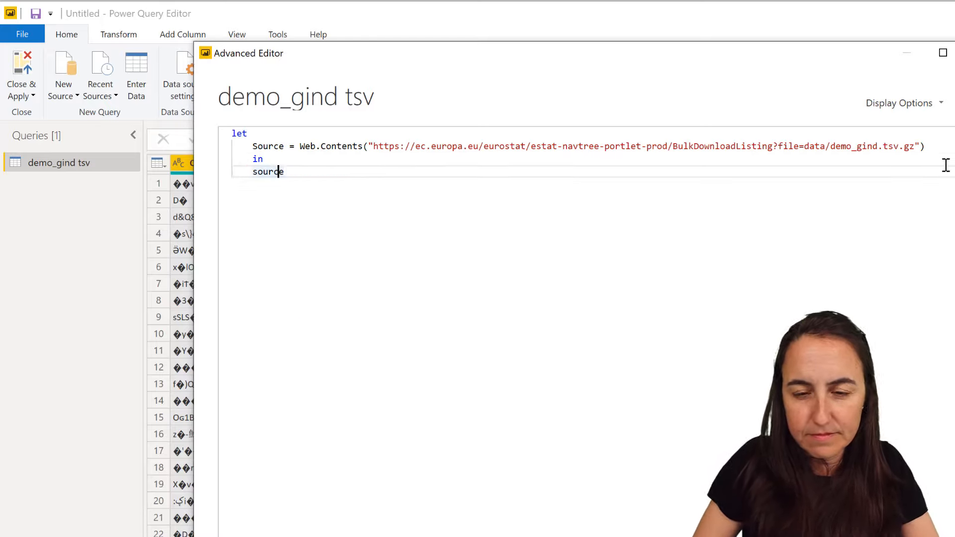
key("Left")
key("Left")
key("Left")
key("Left")
key("Left")
key("BackSpace")
type("S")
- Add a line named Decompress after the Source line in the query code, calling the Binary.Decompress function
left_click(945, 145)
type(",")
key("Return")
type("Decompress = Bin")
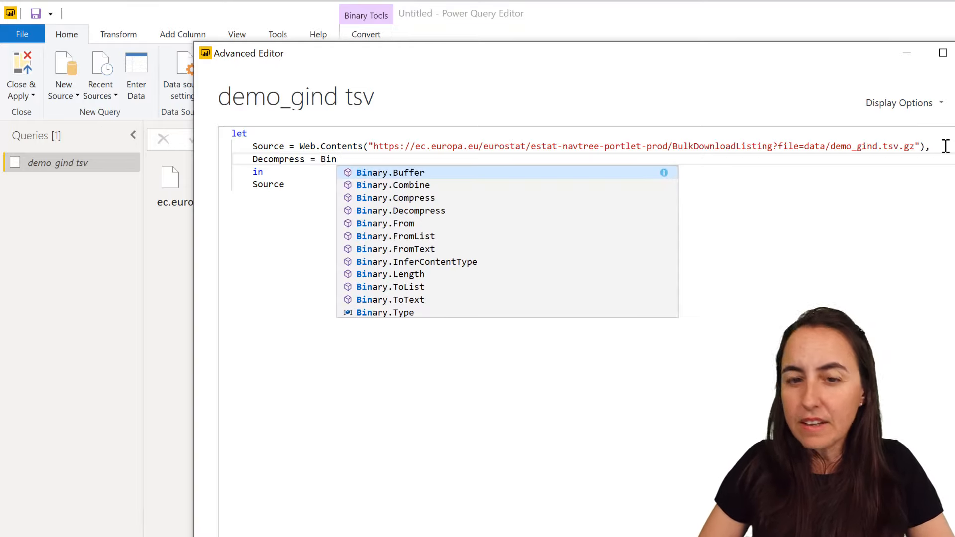
key("Down")
key("Down")
key("Down")
key("Tab")
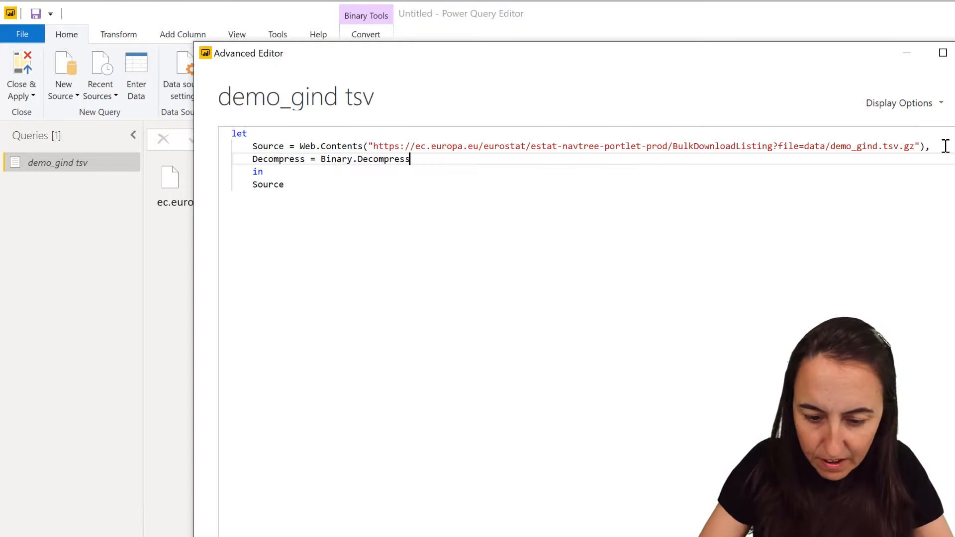
- Give the Binary.Decompress call the arguments Source and Compression.GZip
type("(Sour")
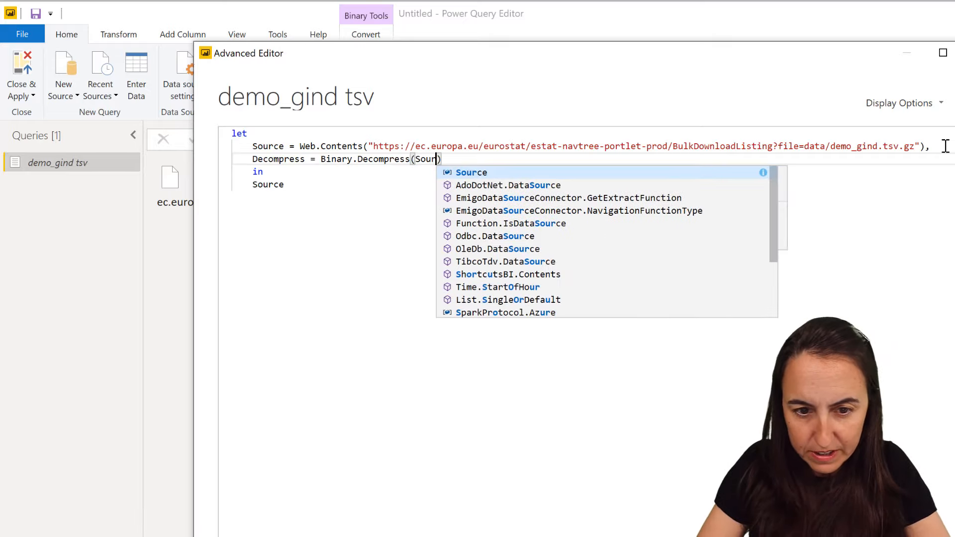
key("Tab")
type(", ")
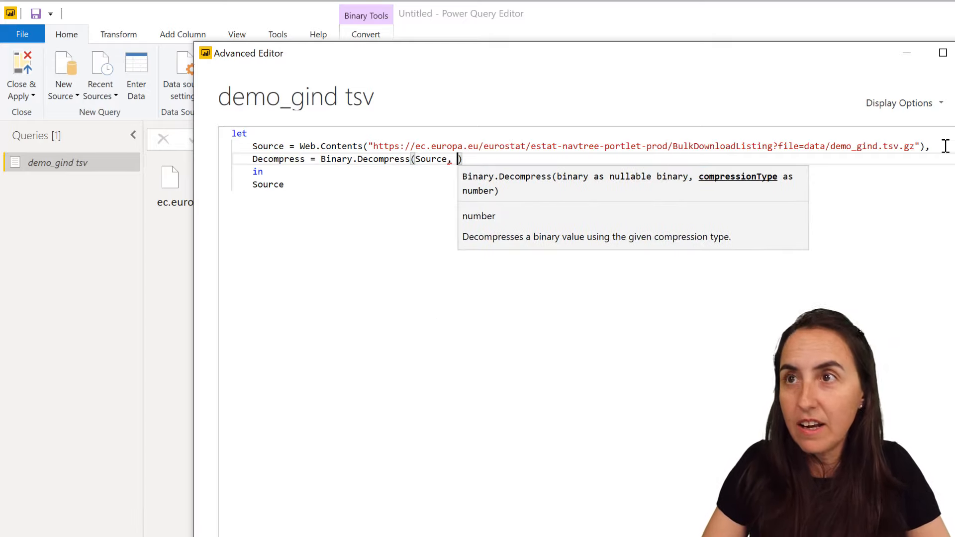
type("Compre")
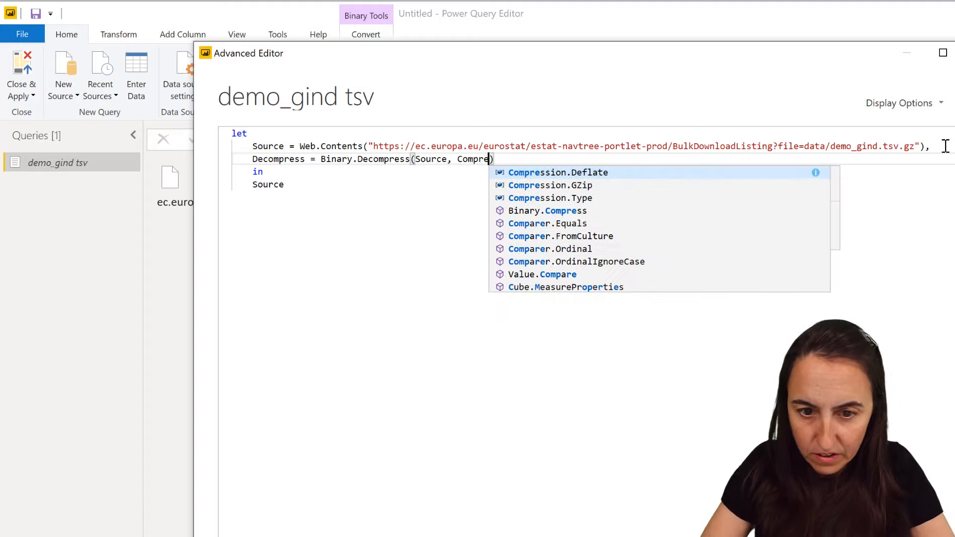
key("Down")
key("Tab")
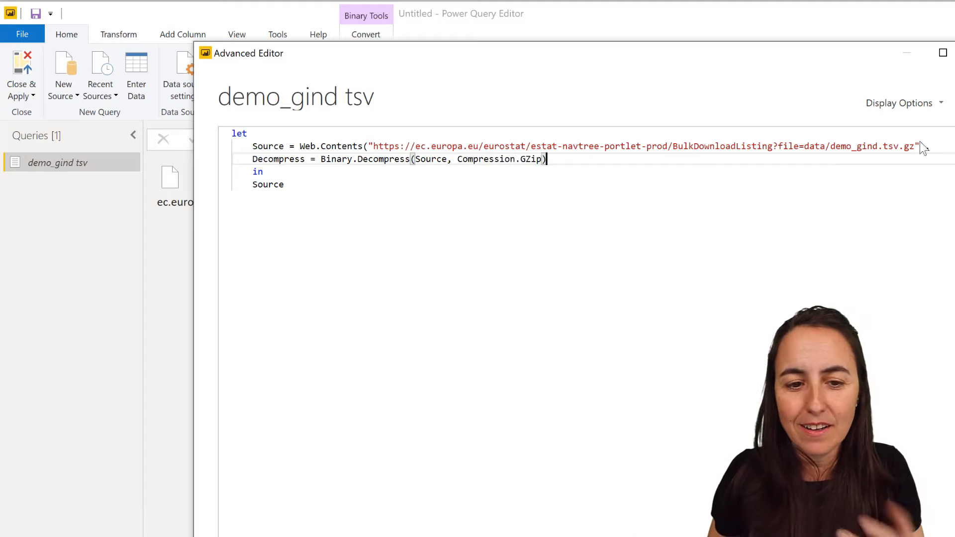
- Make the query return Decompress instead of Source and apply the edited code
left_click_drag(285, 184, 252, 185)
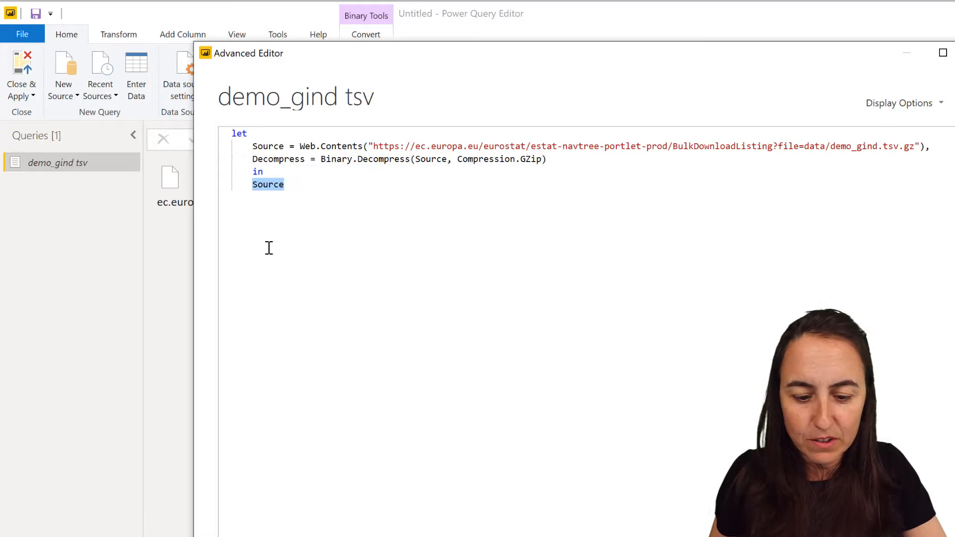
type("Dec")
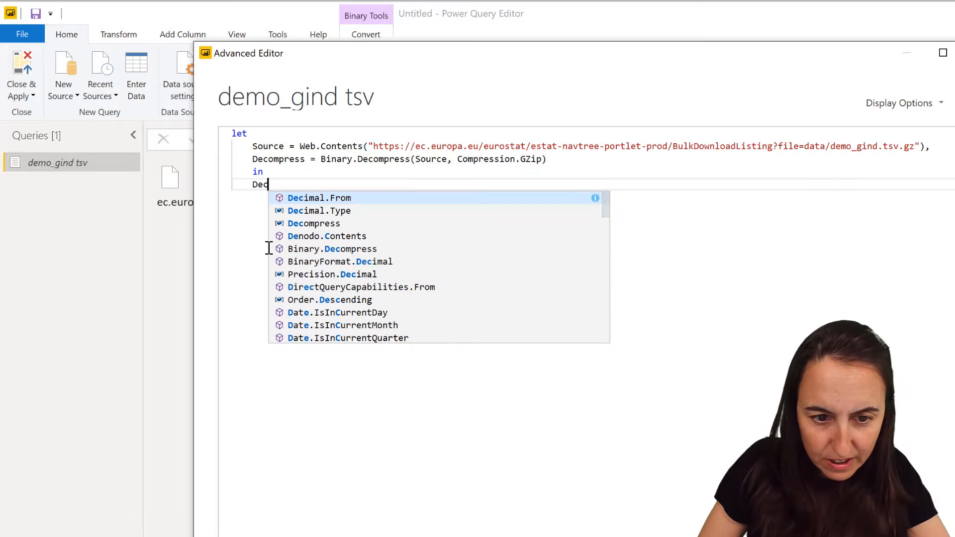
key("Tab")
left_click(846, 532)
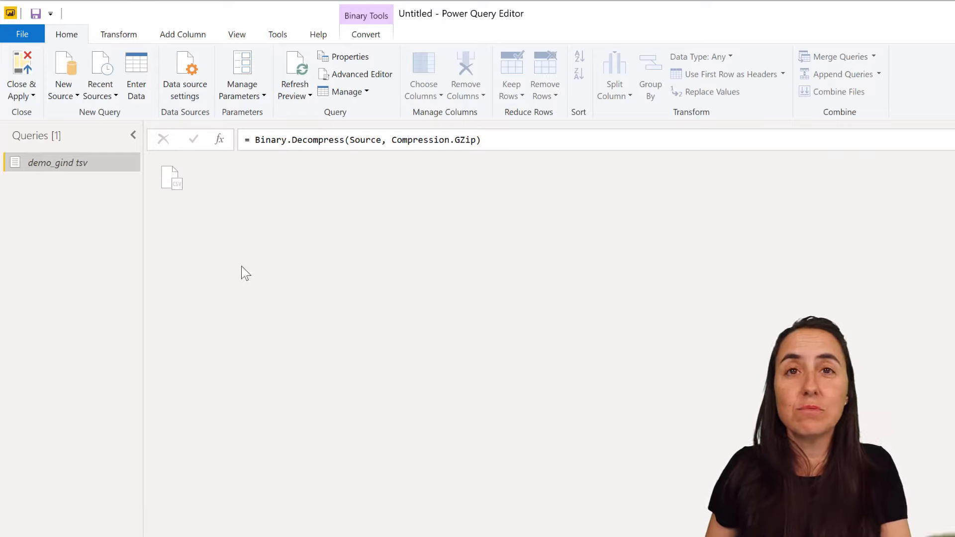
- Open the decompressed CSV file as a table and narrow Column1
left_click(173, 181)
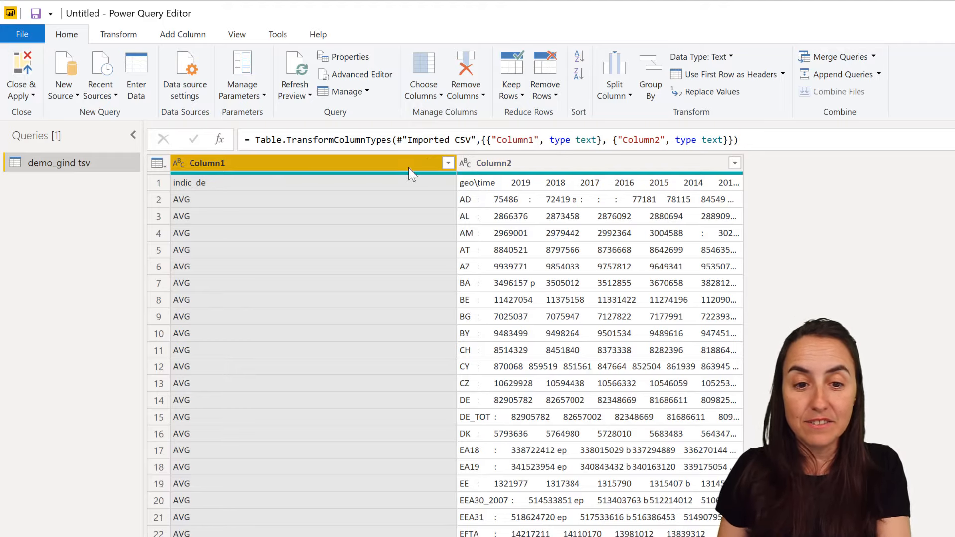
left_click_drag(456, 163, 289, 163)
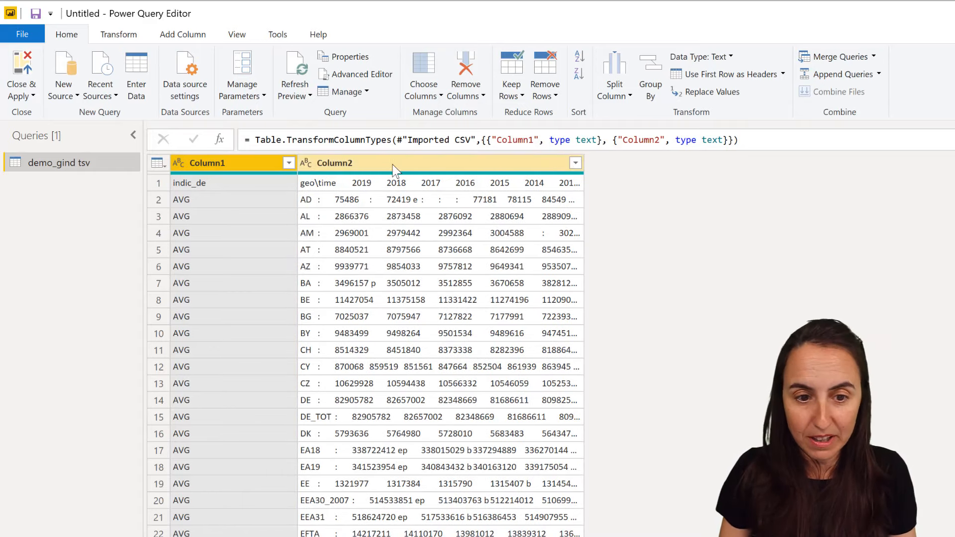
- Split Column2 by the Tab delimiter at each occurrence
left_click(373, 163)
left_click(614, 95)
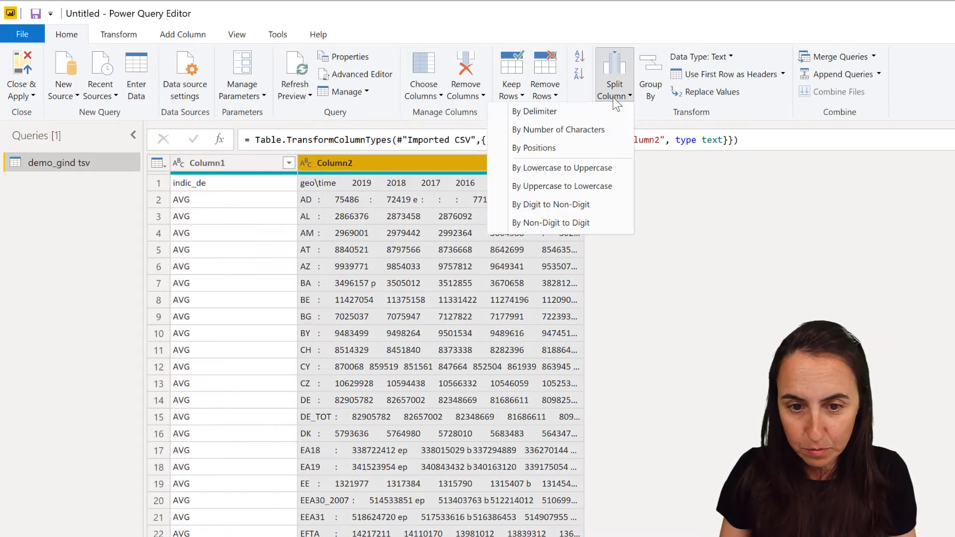
left_click(588, 111)
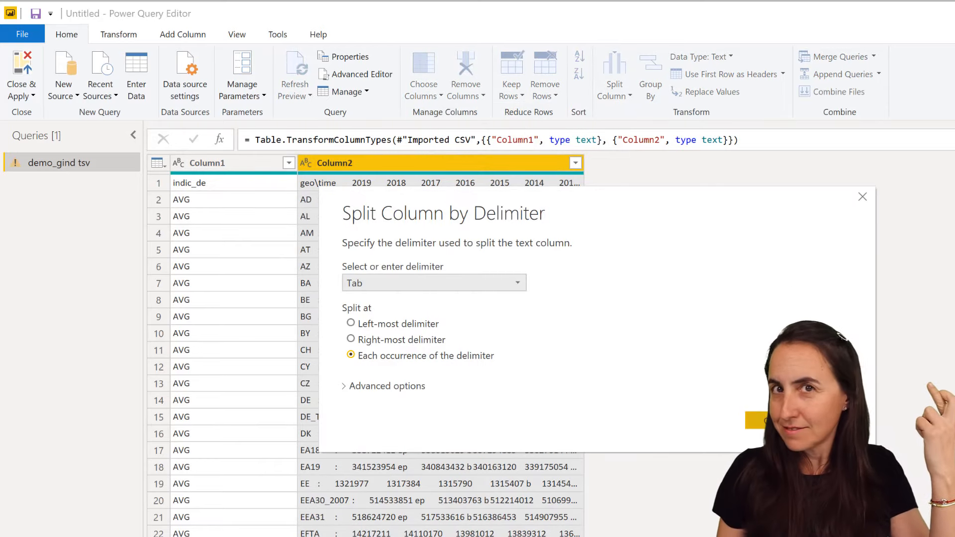
left_click(770, 420)
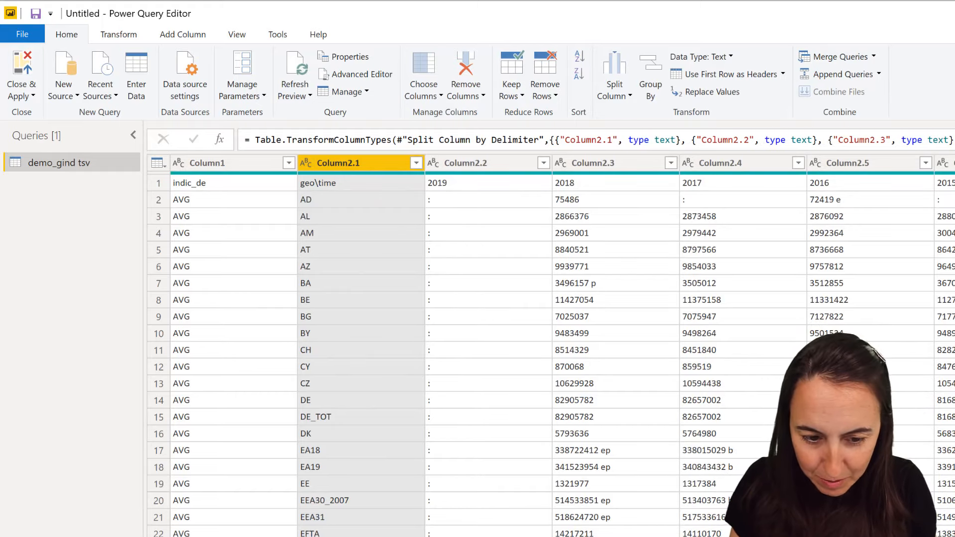
- Check the split columns and rows and promote the first row to headers
scroll(551, 348, "right", 20)
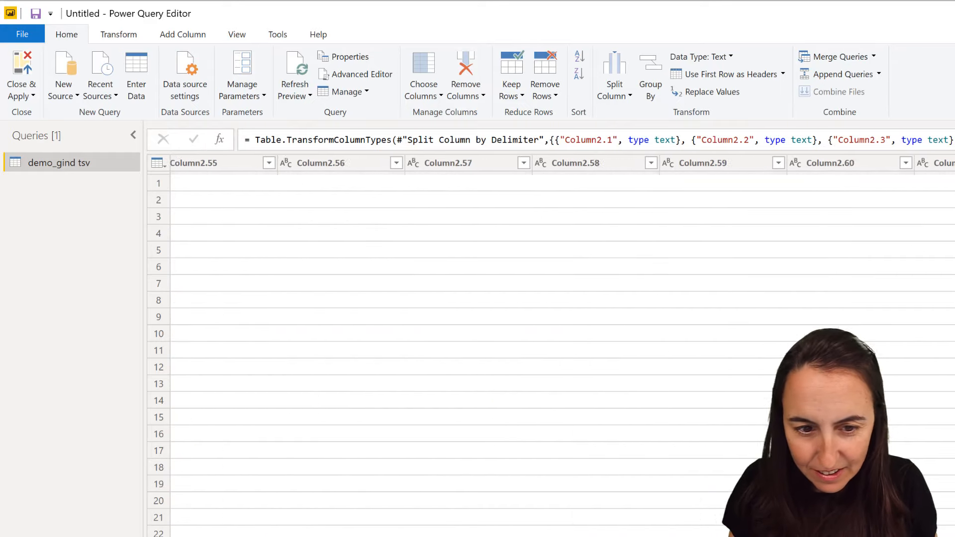
scroll(521, 389, "down", 15)
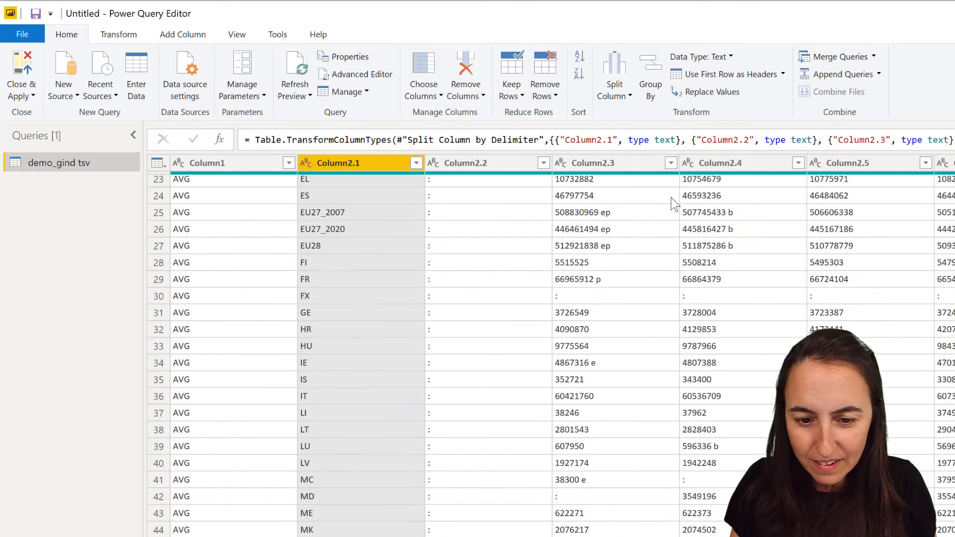
scroll(677, 517, "down", 7)
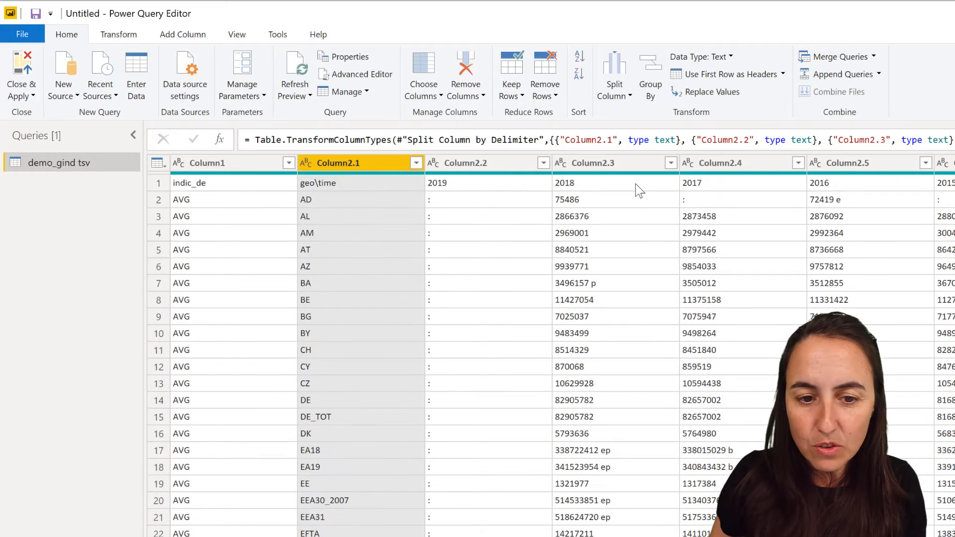
left_click(714, 75)
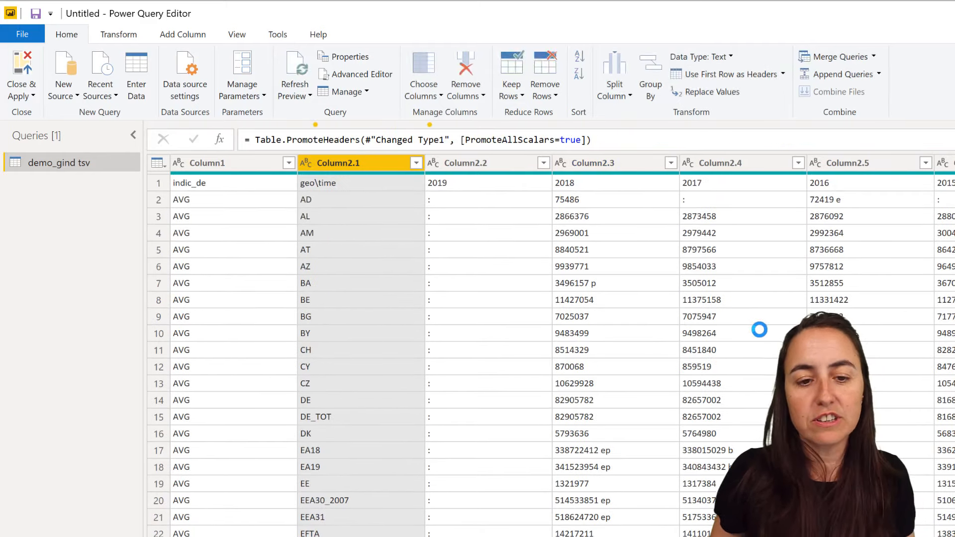